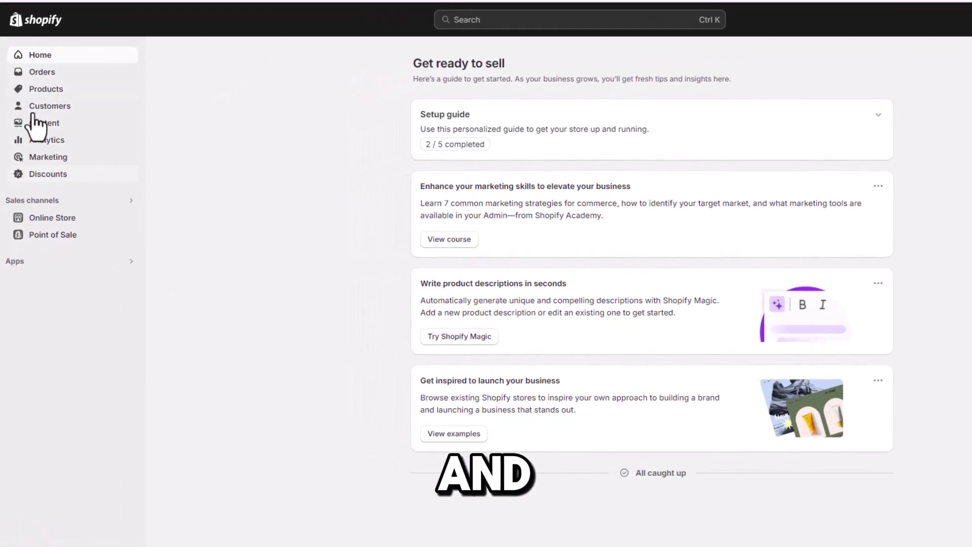
# Go to the Shopify App Store by way of the recommended apps list.
pyautogui.click(18, 262)
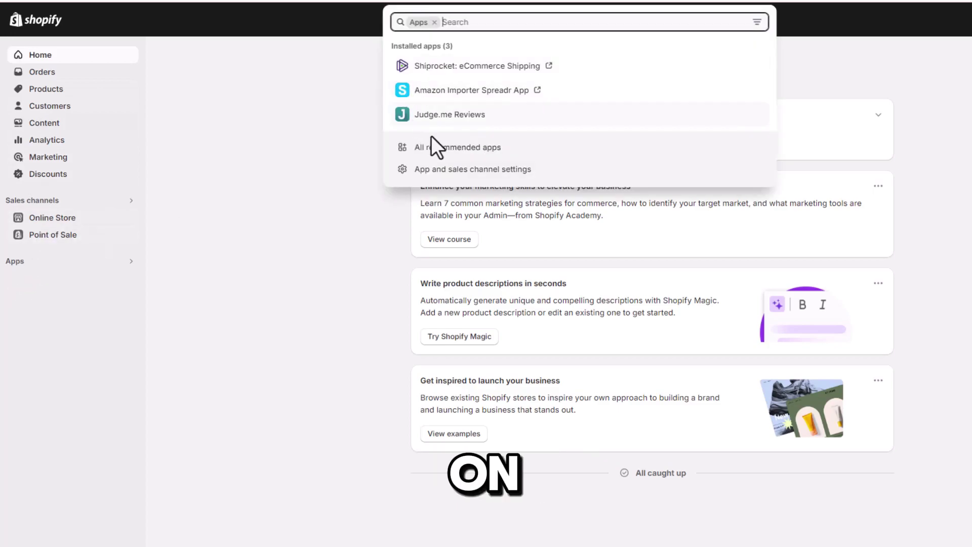
pyautogui.click(444, 148)
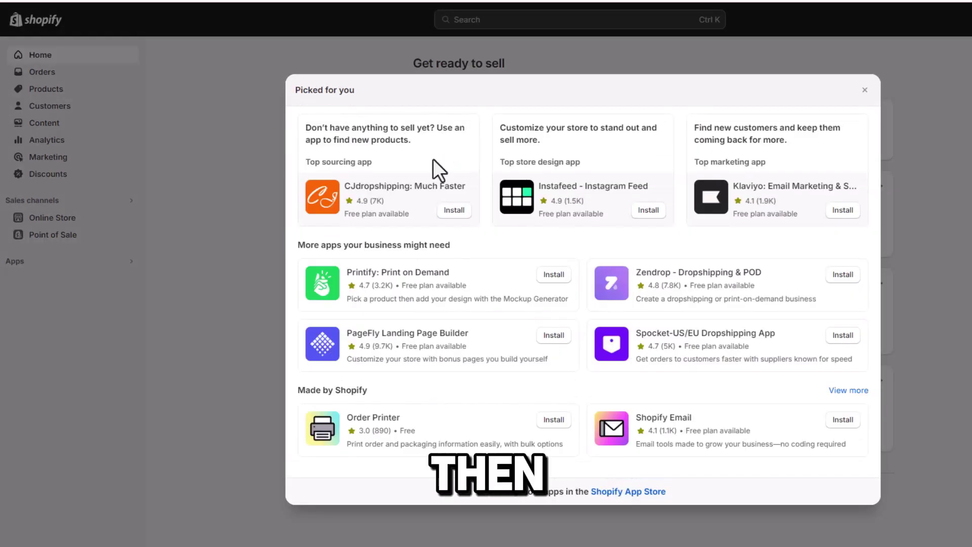
pyautogui.click(621, 497)
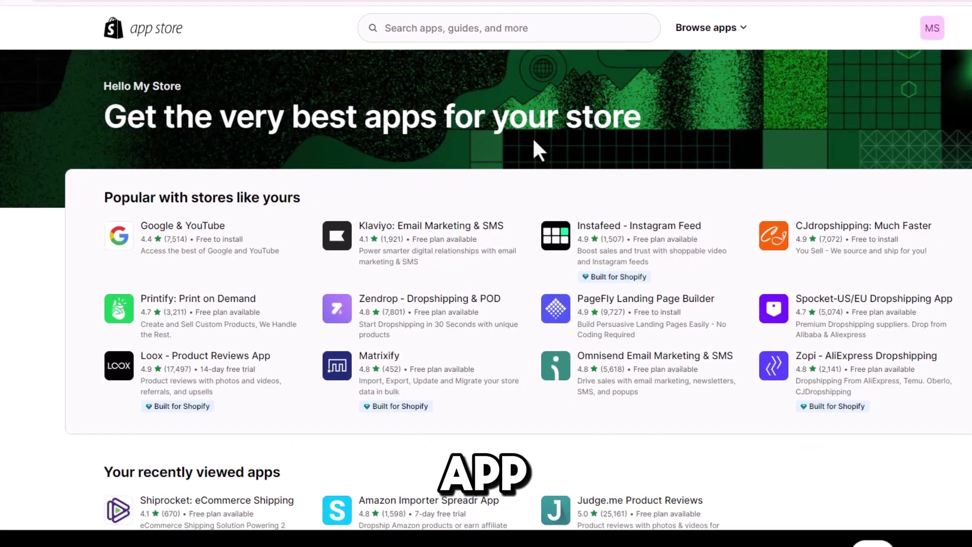
# Search the app store for shippo.
pyautogui.click(450, 29)
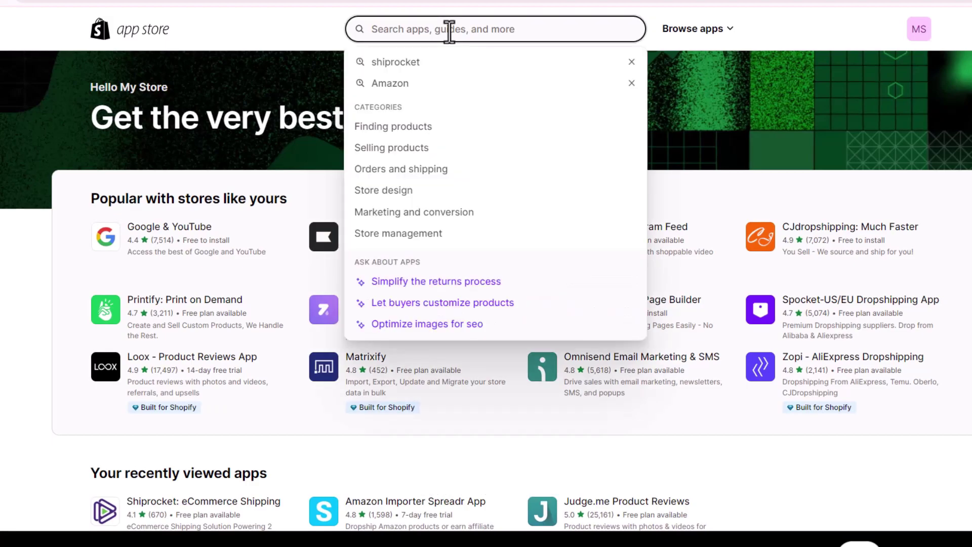
pyautogui.write('S')
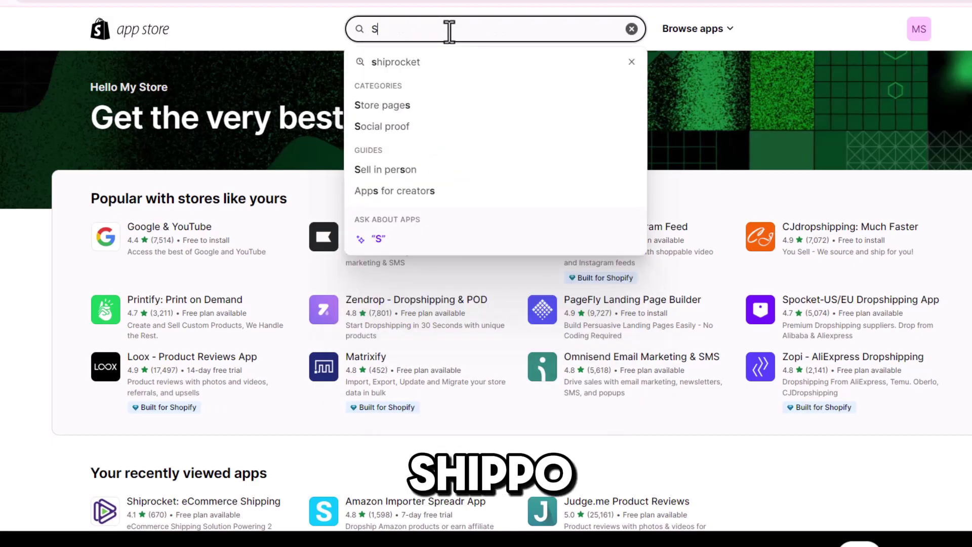
pyautogui.write('hipp')
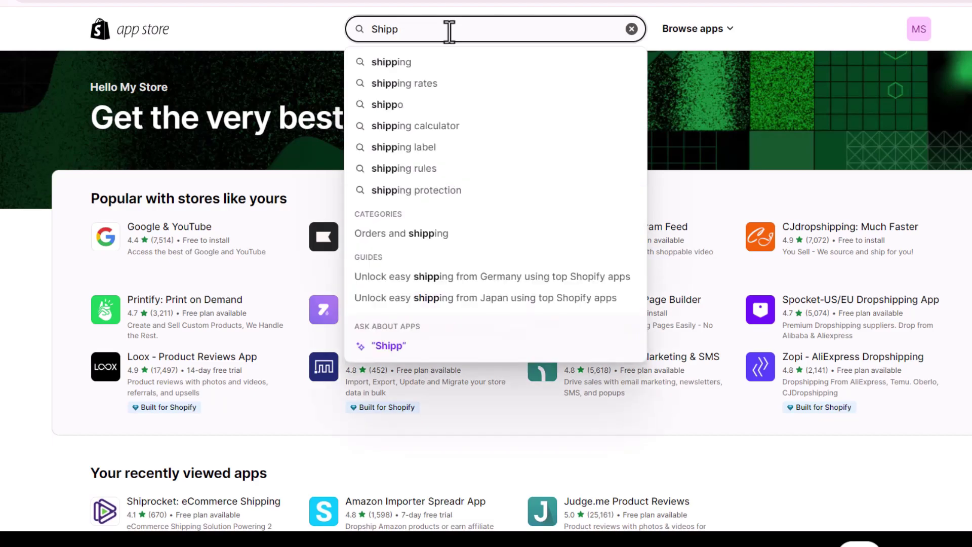
pyautogui.click(405, 104)
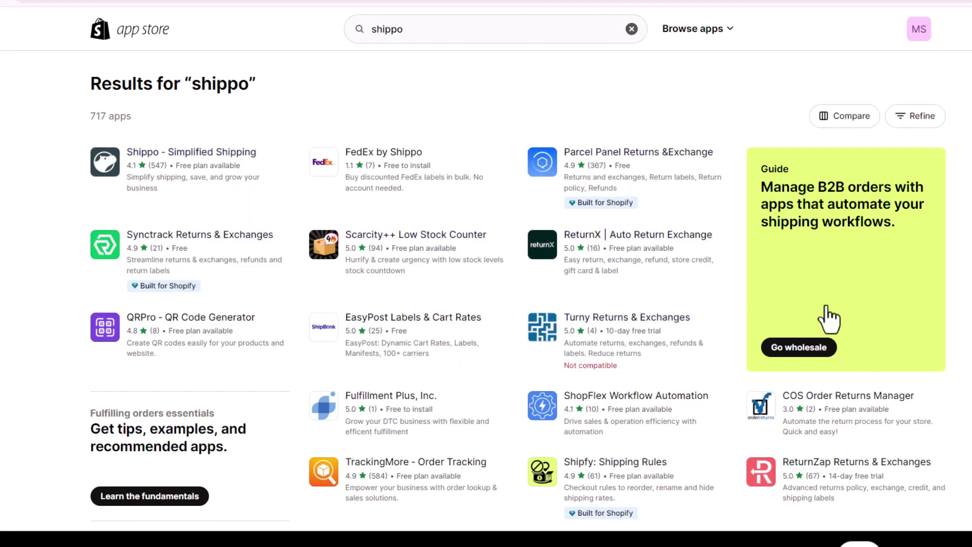
# Install the Shippo - Simplified Shipping app and approve its access to the store.
pyautogui.click(193, 162)
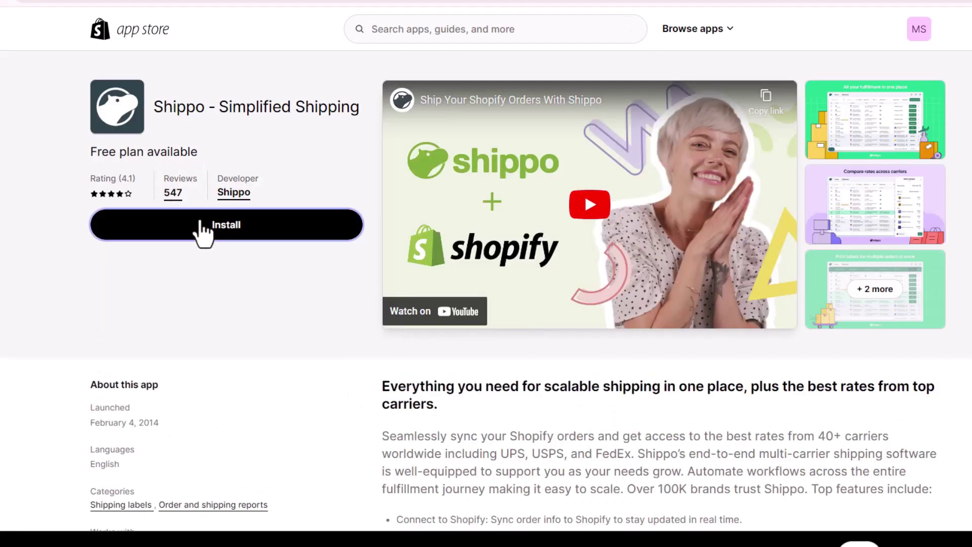
pyautogui.click(202, 226)
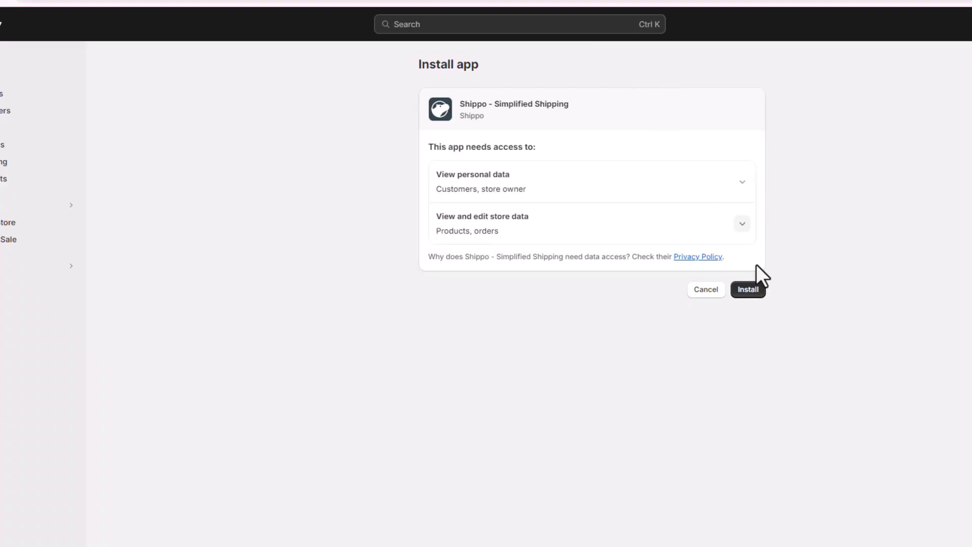
pyautogui.click(749, 293)
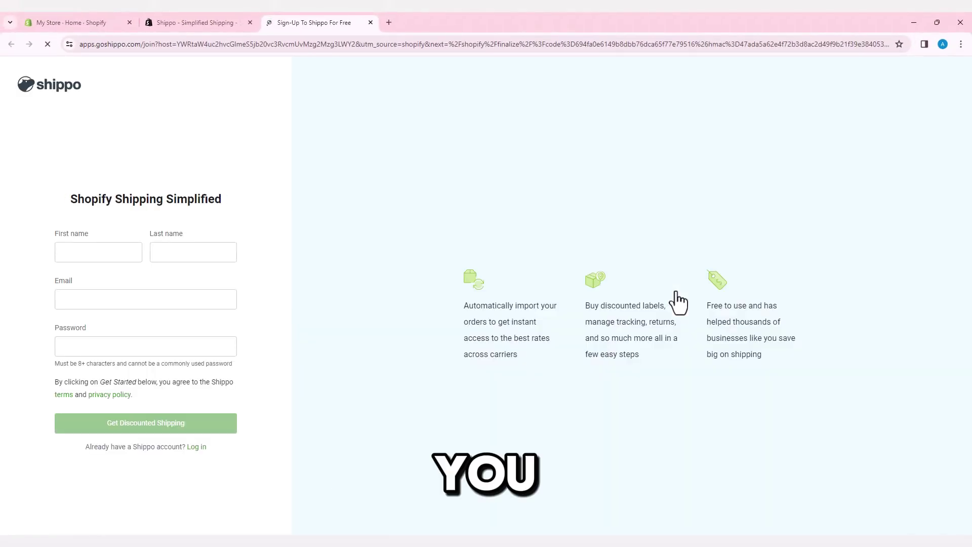
# Complete the Shippo sign-up form with the first and last name, e-mail address and account password, and submit it.
pyautogui.click(98, 252)
pyautogui.click(126, 293)
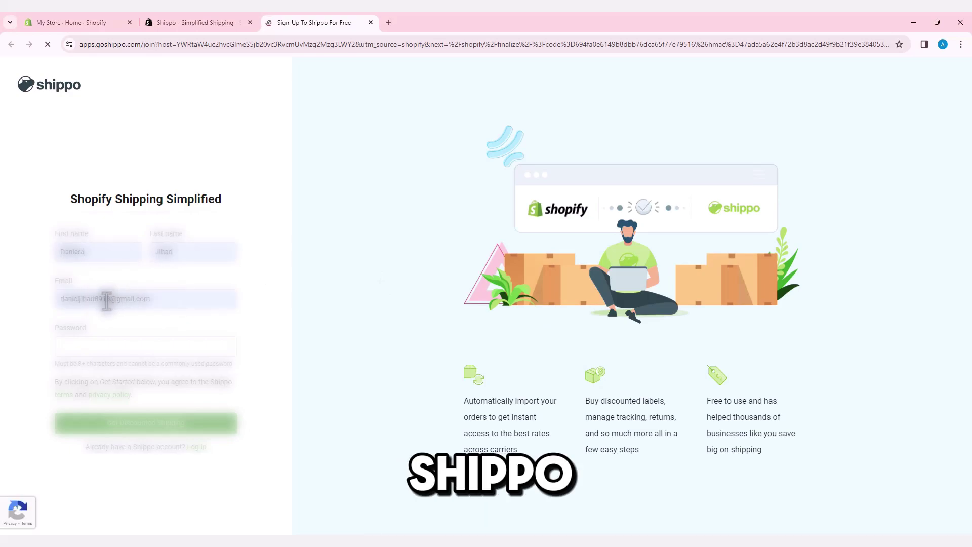
pyautogui.click(106, 300)
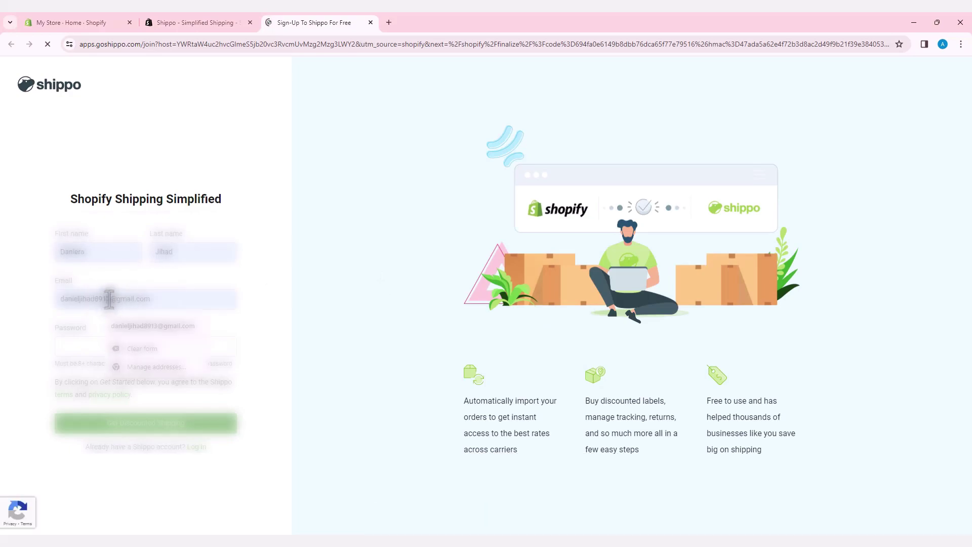
pyautogui.press('BackSpace')
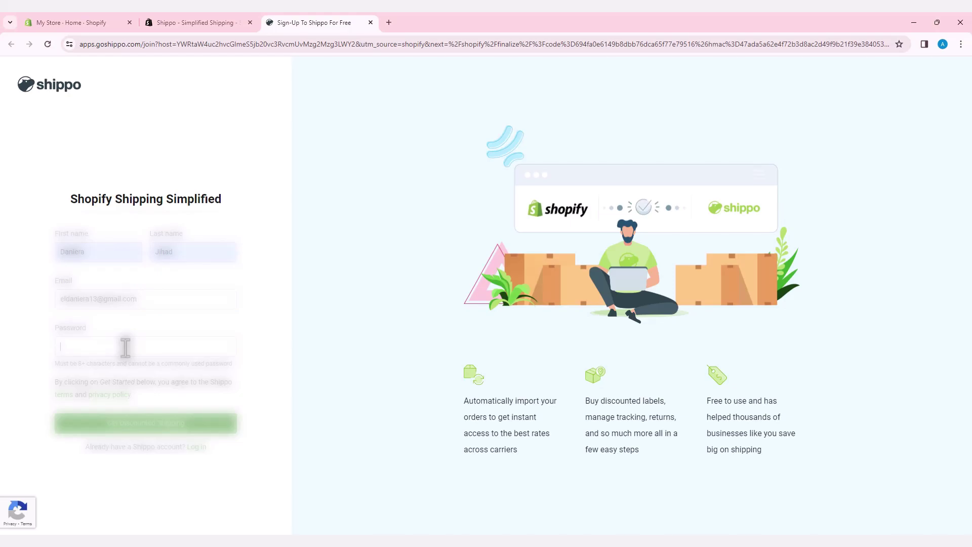
pyautogui.write('•••••')
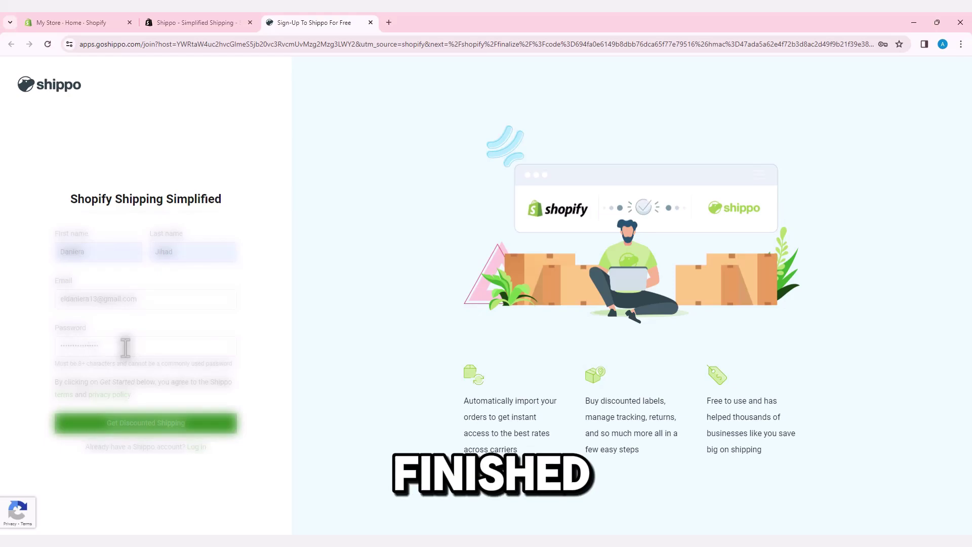
pyautogui.click(138, 433)
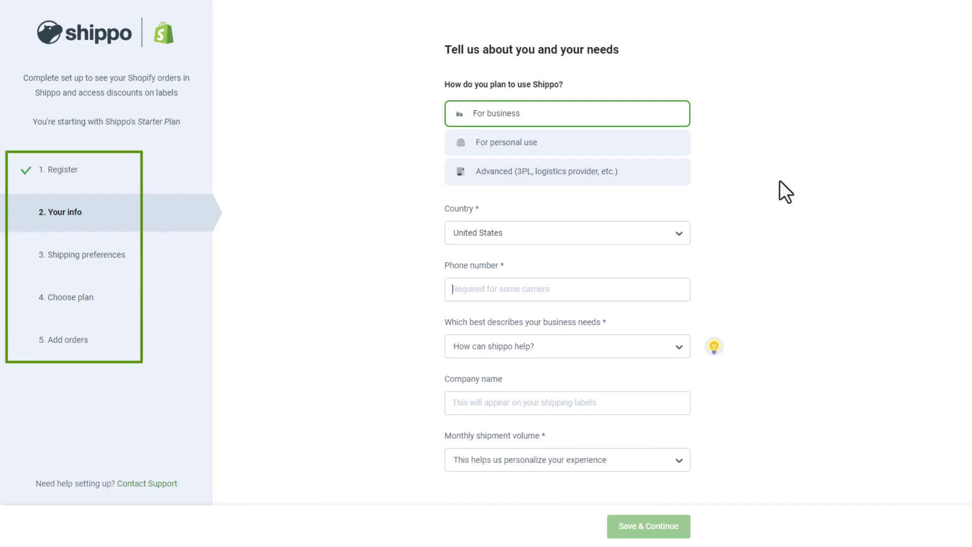
# Choose personal use, set the country to Ethiopia, provide the phone number, and save the profile info.
pyautogui.click(560, 238)
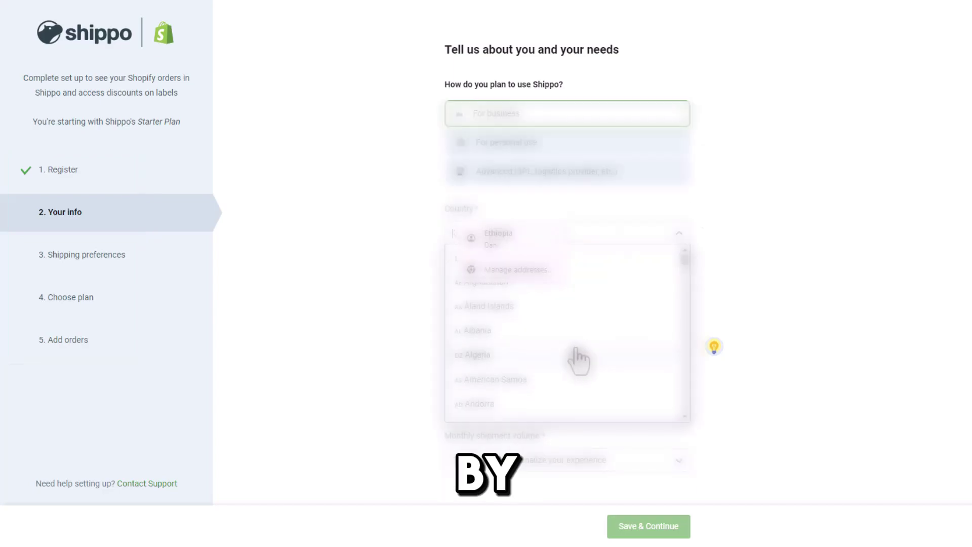
pyautogui.write('eth')
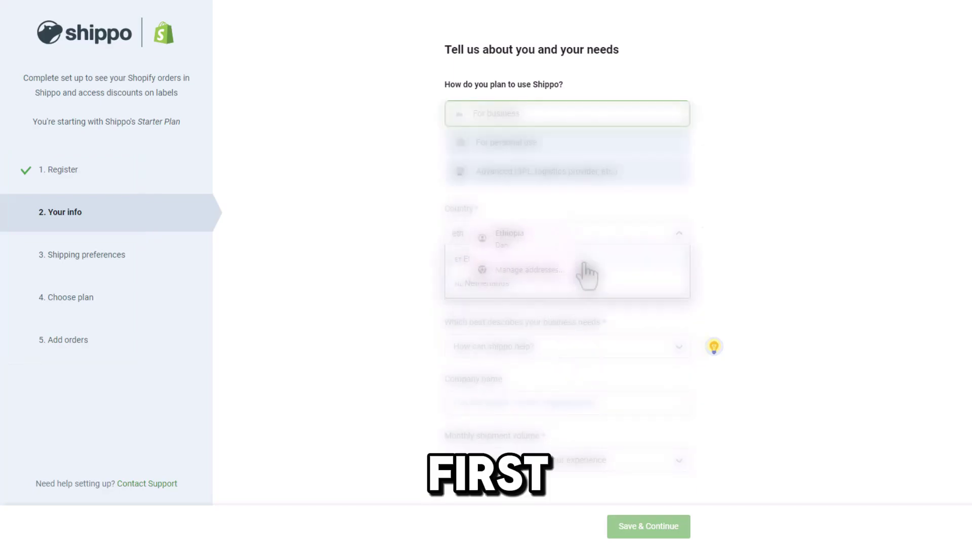
pyautogui.click(539, 242)
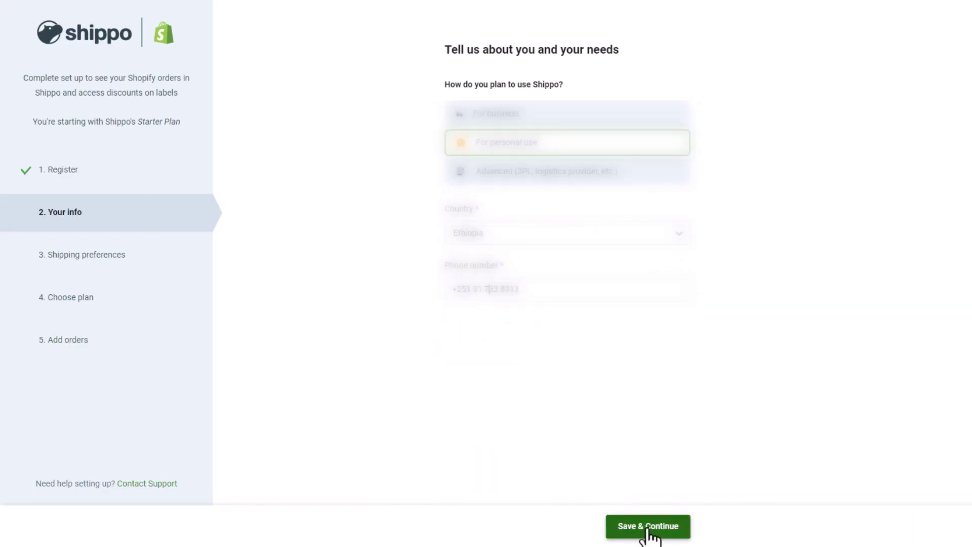
pyautogui.click(650, 528)
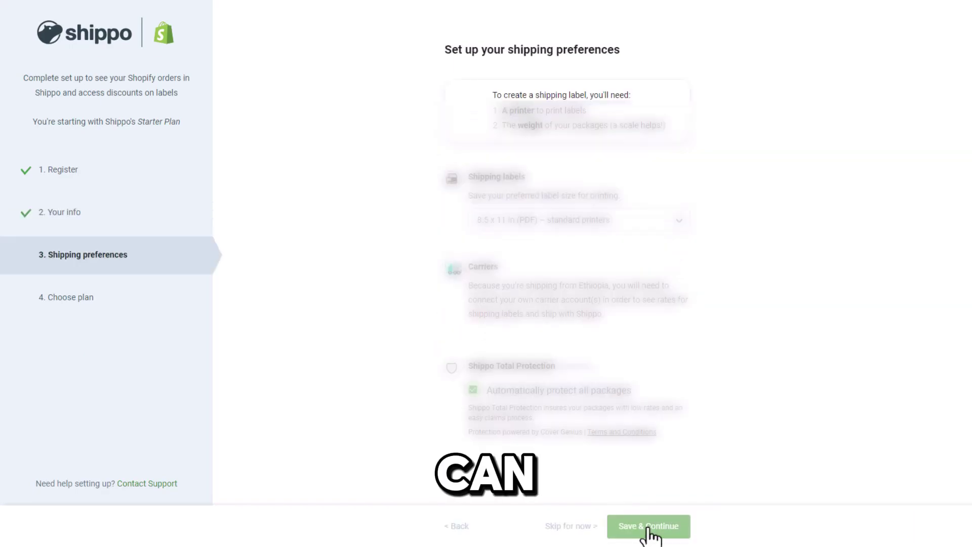
# Skip the shipping preferences and get started with the Starter plan.
pyautogui.click(571, 526)
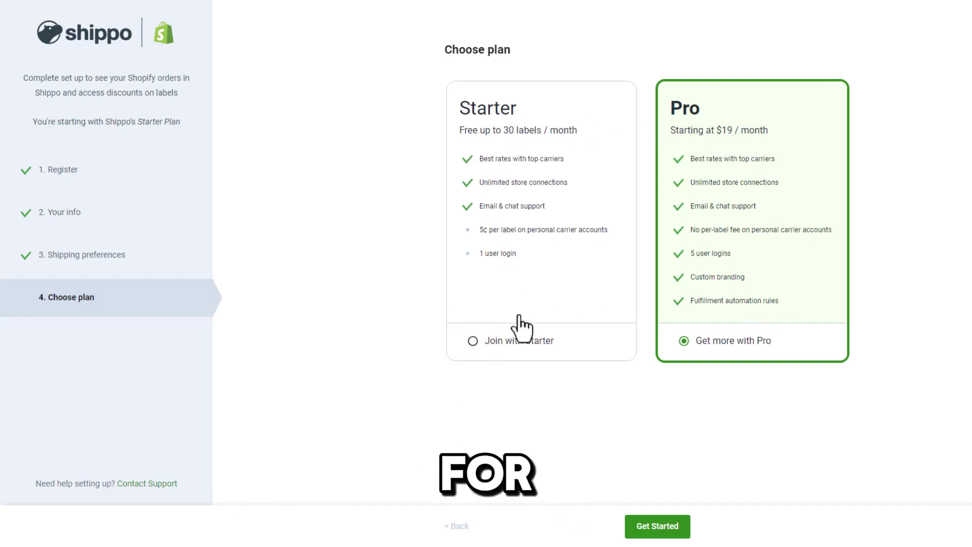
pyautogui.click(473, 340)
pyautogui.click(670, 525)
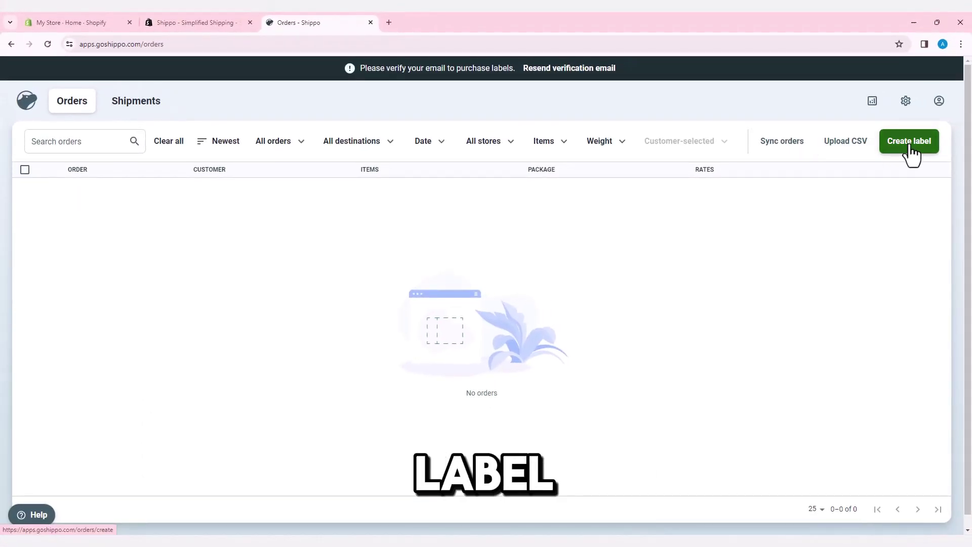
# Create a new label, fill in the recipient's name, company, contact details and full address with postal code, and continue to the order details.
pyautogui.click(910, 147)
pyautogui.scroll(-2, 375, 191)
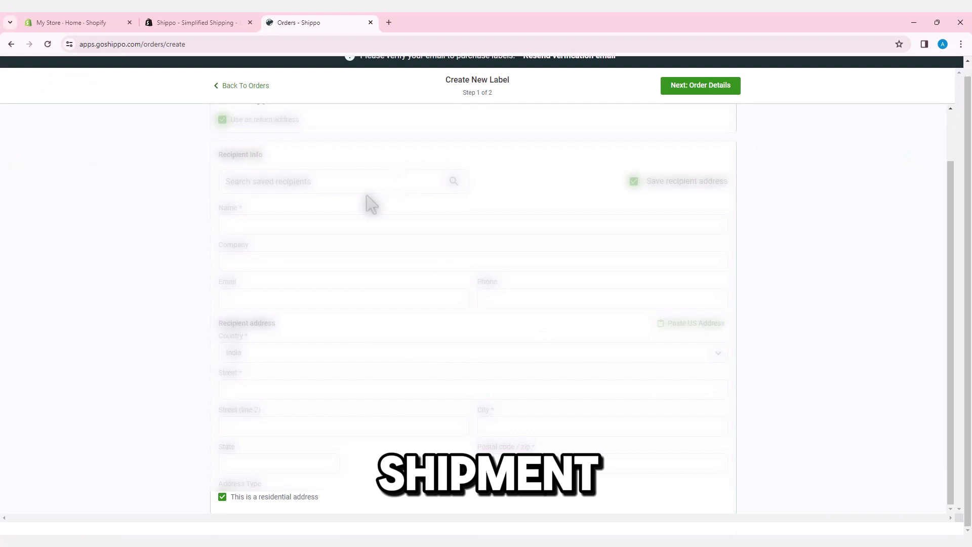
pyautogui.click(354, 224)
pyautogui.click(338, 260)
pyautogui.click(366, 393)
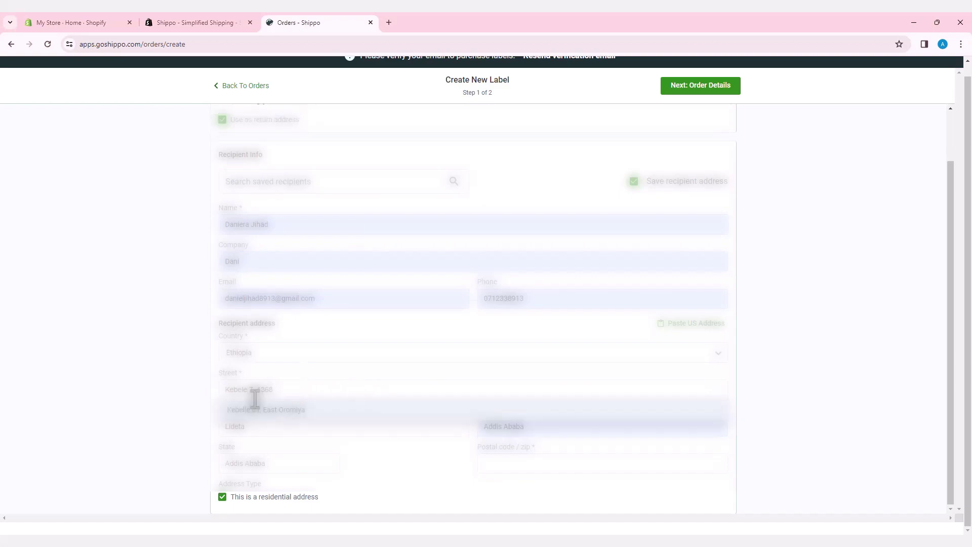
pyautogui.click(208, 397)
pyautogui.click(494, 464)
pyautogui.write('1000')
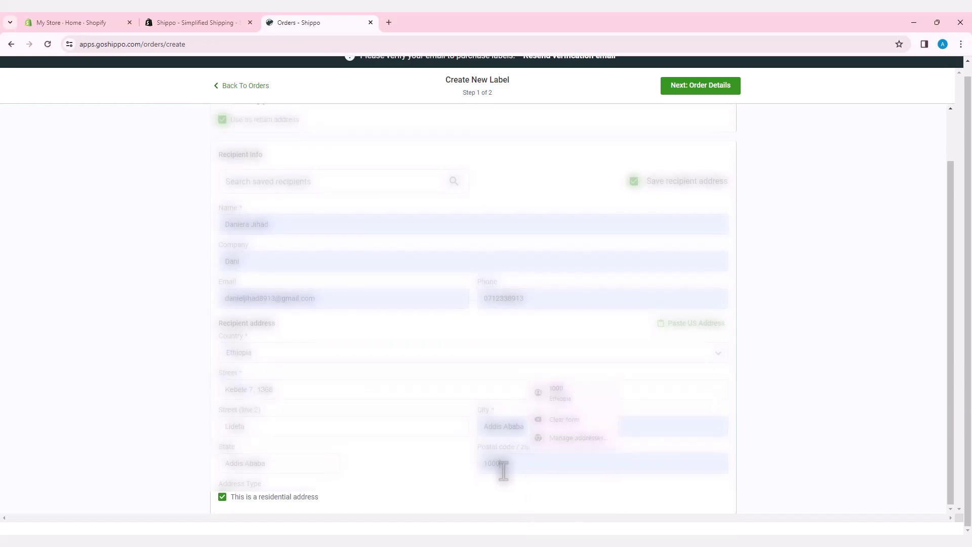
pyautogui.scroll(1, 460, 434)
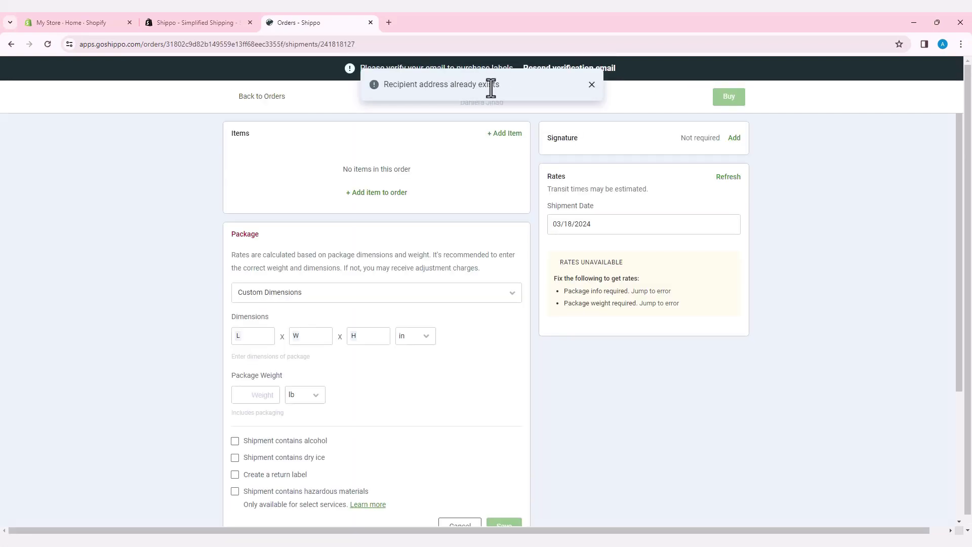
# Start a new order item described as Neckless with quantity 1, unit weight 1kg and unit value 12 USD.
pyautogui.click(509, 134)
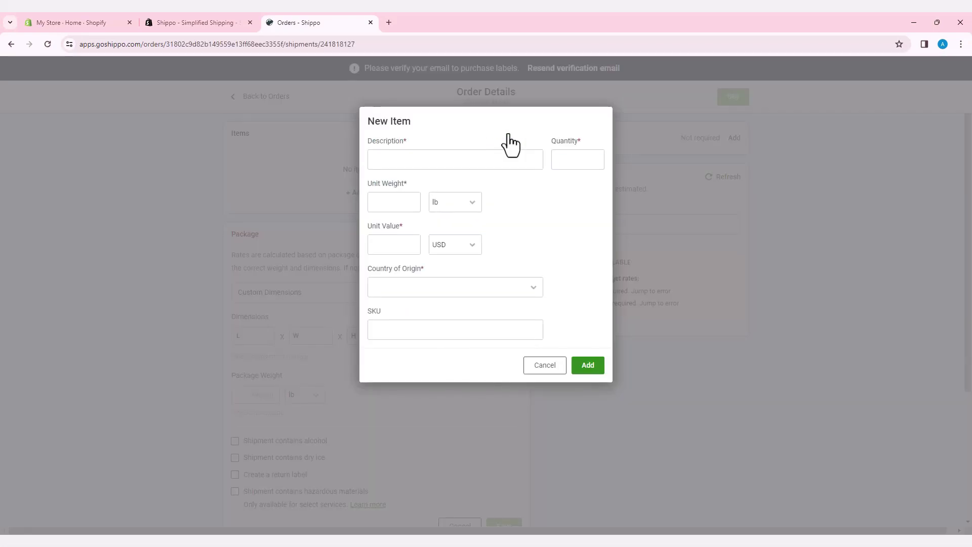
pyautogui.write('Neckless')
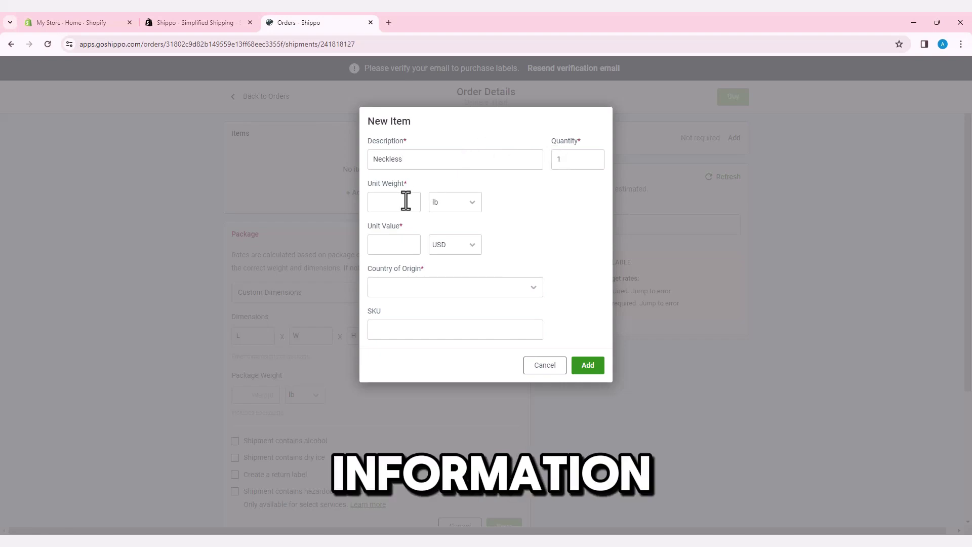
pyautogui.click(406, 201)
pyautogui.write('1kg')
pyautogui.click(469, 205)
pyautogui.click(445, 239)
pyautogui.click(390, 267)
pyautogui.write('12')
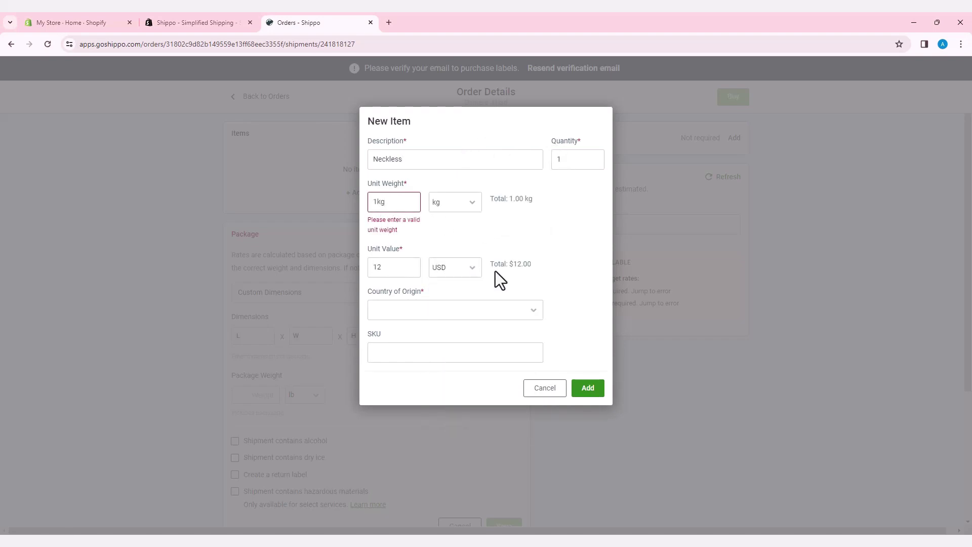
# Set the item's country of origin to India and SKU to 123, correct the unit weight to 1, and add the item.
pyautogui.click(412, 311)
pyautogui.click(408, 357)
pyautogui.click(442, 208)
pyautogui.click(459, 261)
pyautogui.click(396, 201)
pyautogui.press('BackSpace')
pyautogui.press('BackSpace')
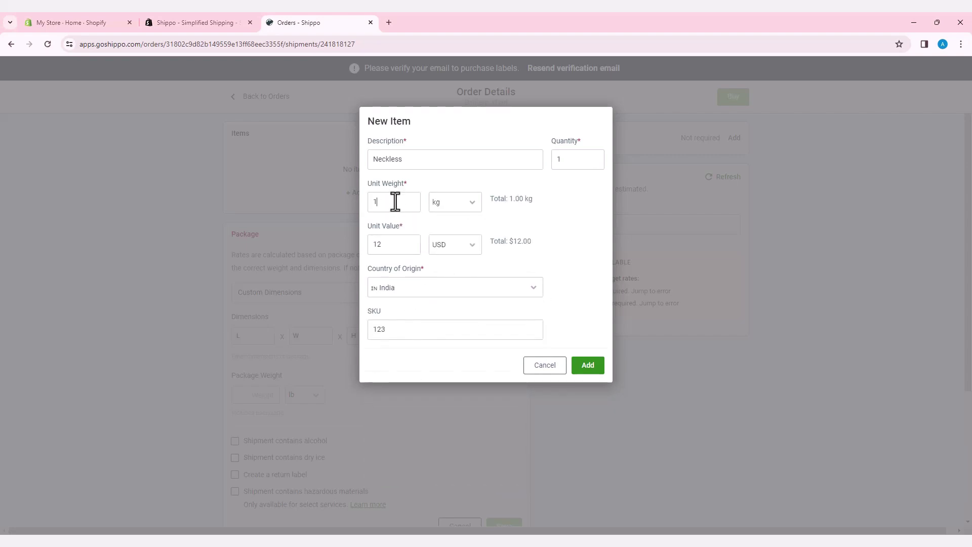
pyautogui.click(588, 366)
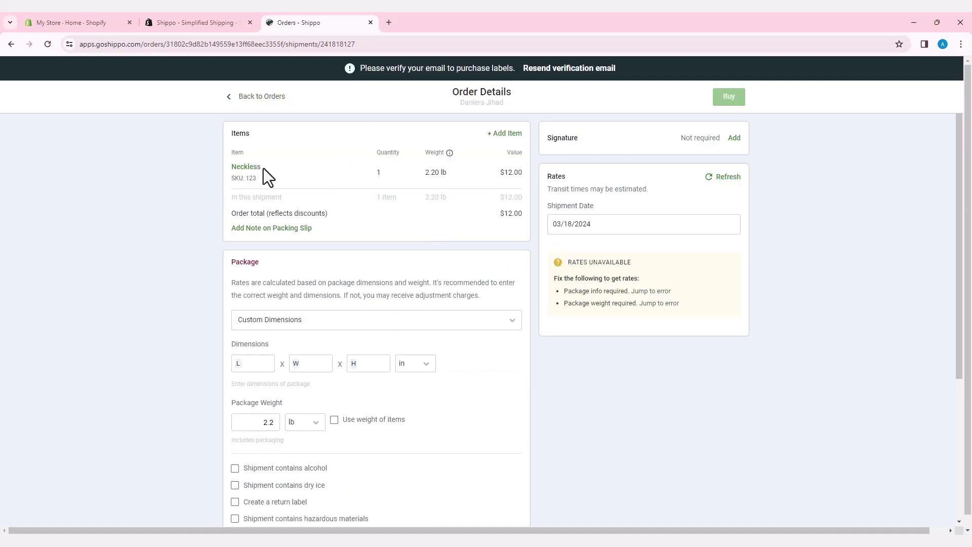
# Select the carrier-provided APO/FPO/DPO Flat Rate Box as the package and set the package weight unit to kg.
pyautogui.scroll(-1, 249, 211)
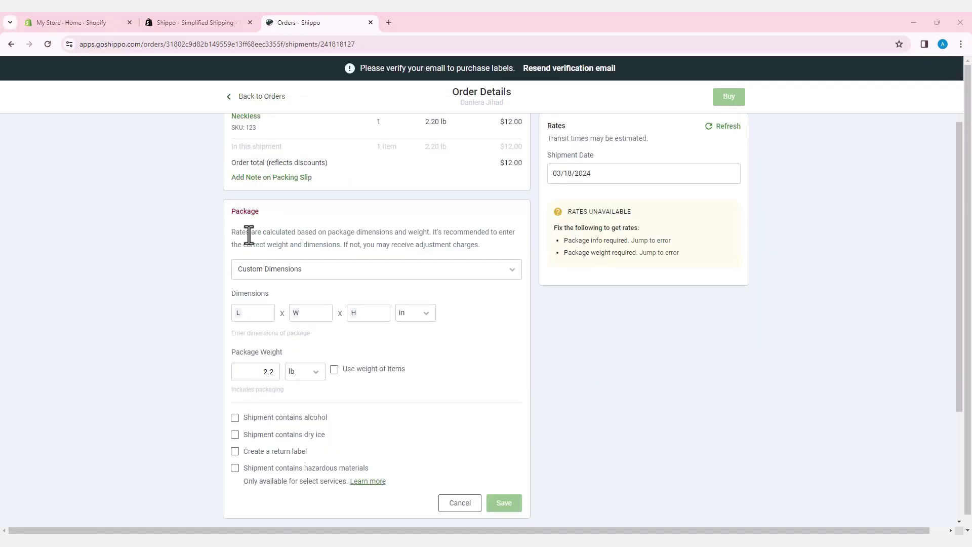
pyautogui.click(278, 273)
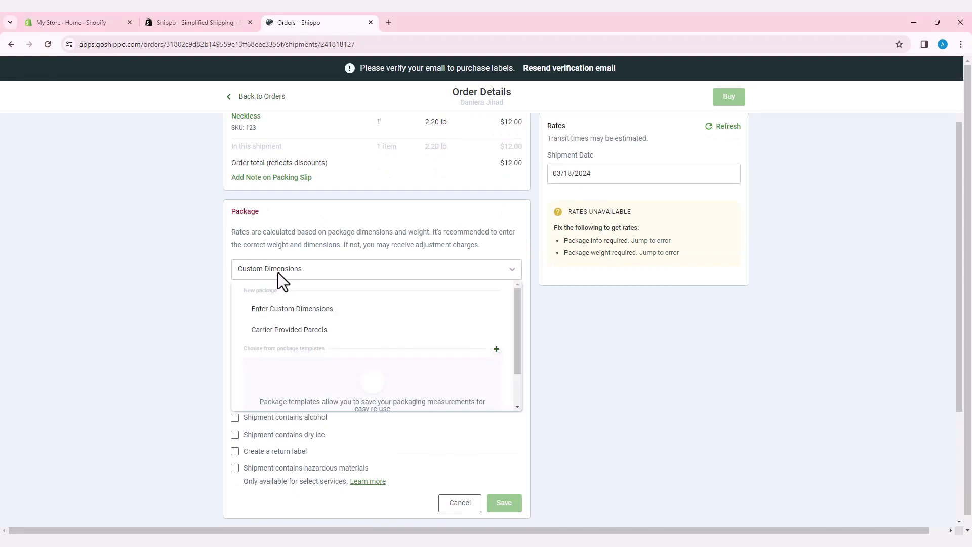
pyautogui.click(299, 335)
pyautogui.click(301, 339)
pyautogui.click(303, 331)
pyautogui.click(310, 378)
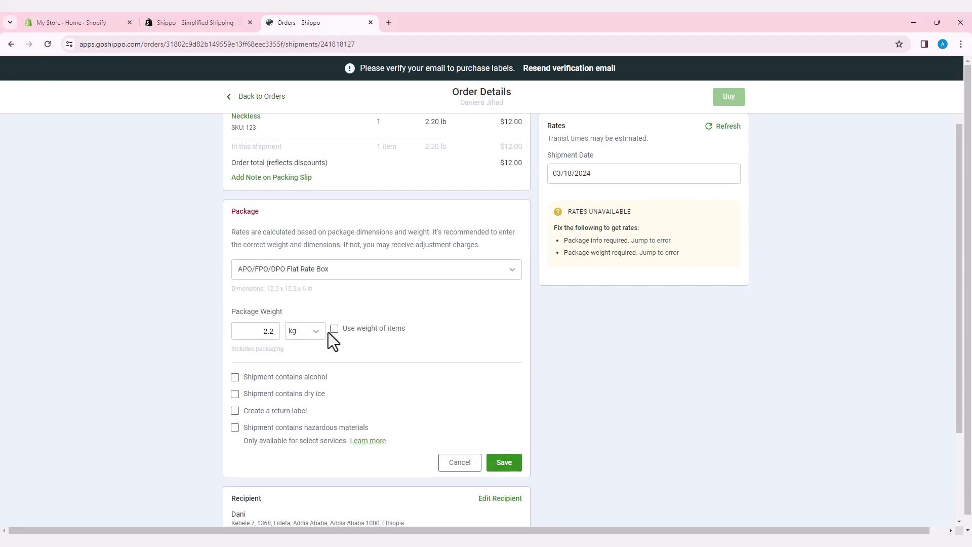
# Use the weight of the items for the package, mark the shipment as containing hazardous materials, and save the package.
pyautogui.scroll(-2, 251, 289)
pyautogui.click(235, 327)
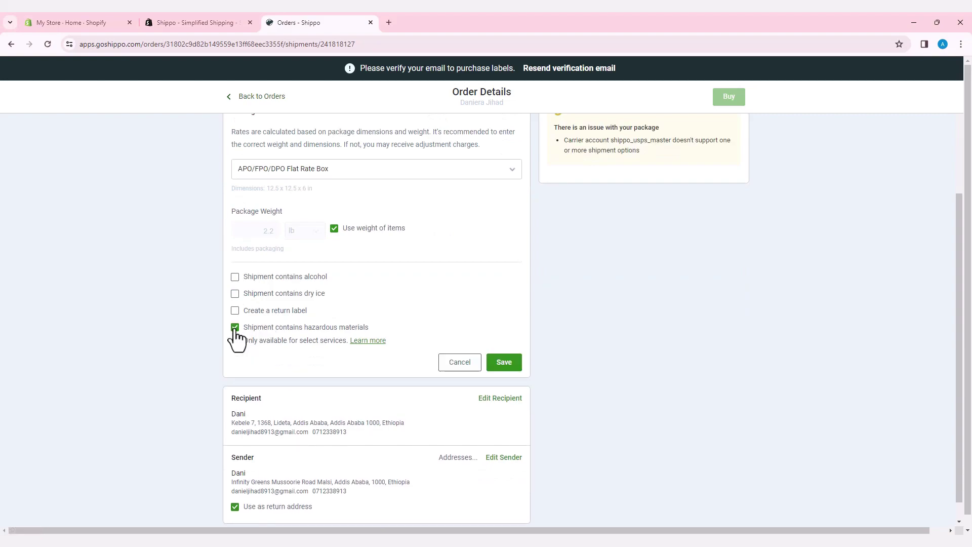
pyautogui.click(509, 365)
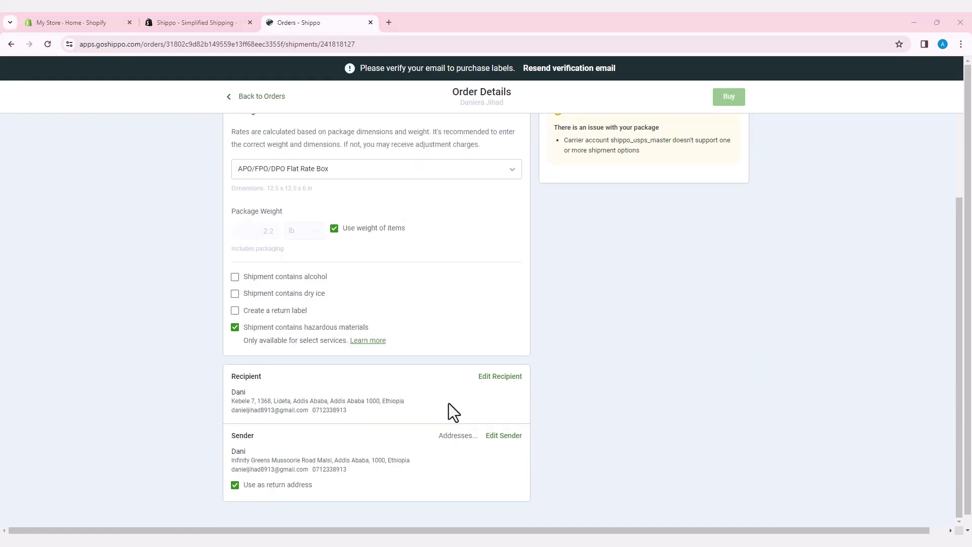
# Open the order's recipient address and sender address for editing and apply each with its existing details.
pyautogui.scroll(-1, 490, 383)
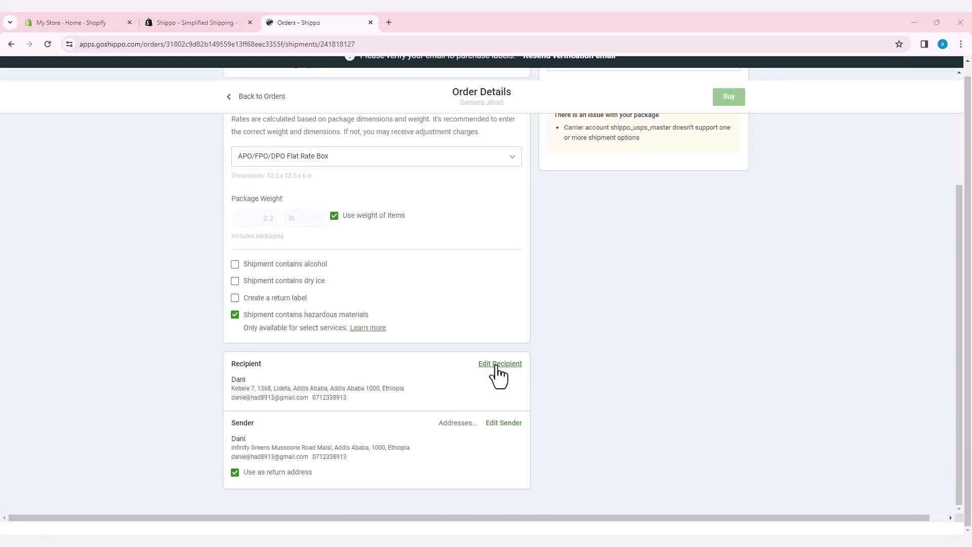
pyautogui.click(498, 364)
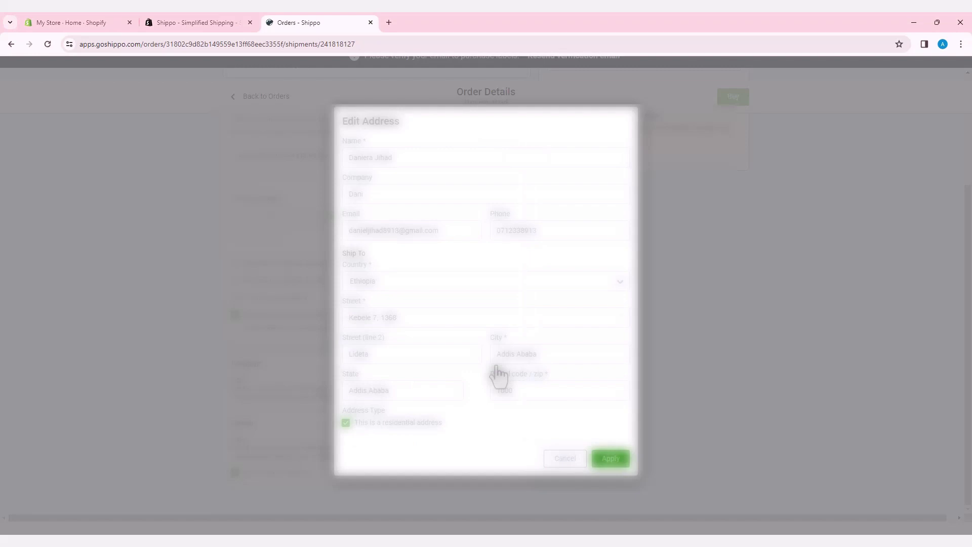
pyautogui.click(613, 461)
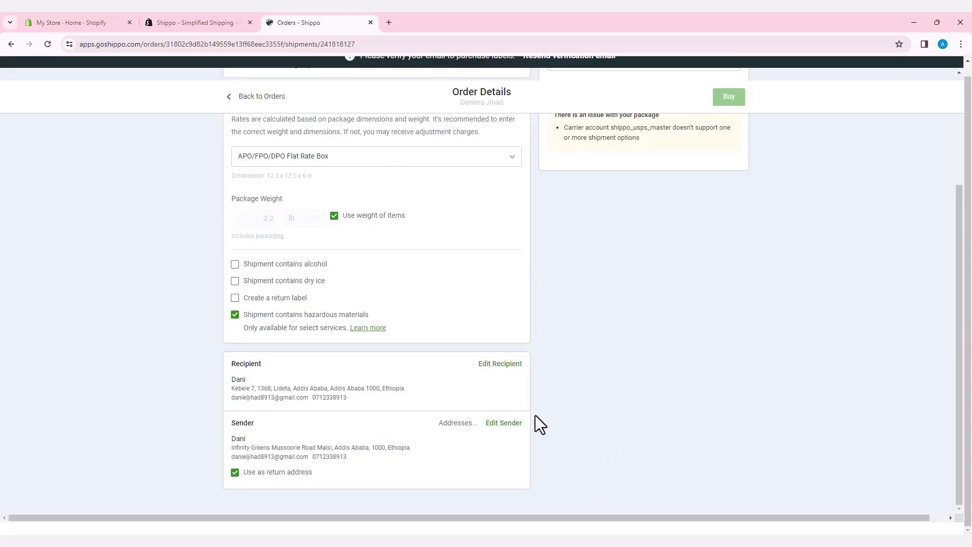
pyautogui.click(504, 425)
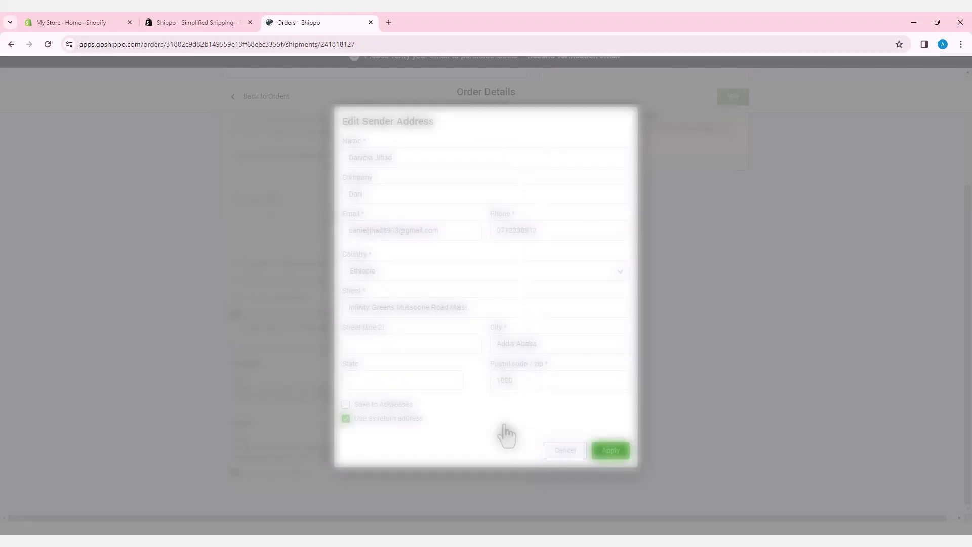
pyautogui.click(610, 451)
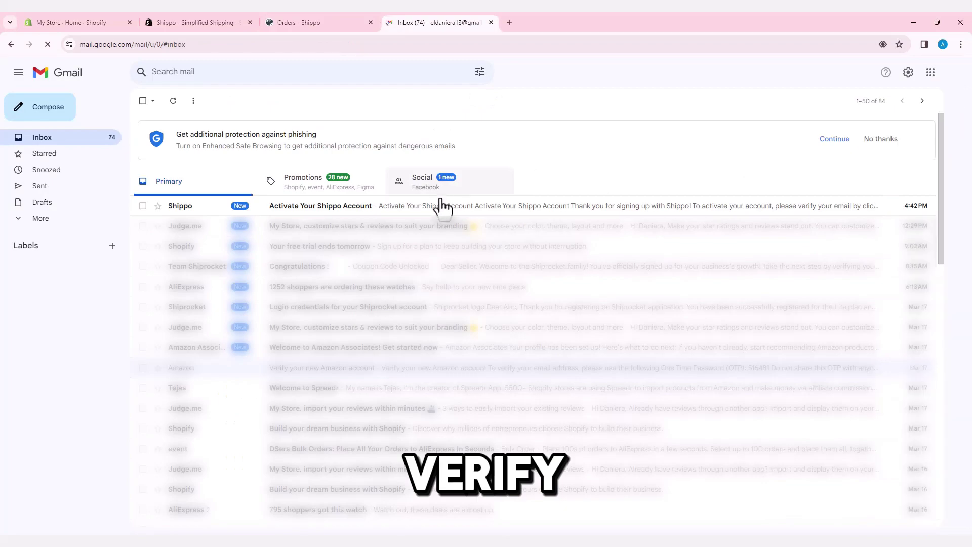
# Open the Shippo account activation email in Gmail, follow its verification link, and request a new confirmation email.
pyautogui.click(456, 207)
pyautogui.click(435, 311)
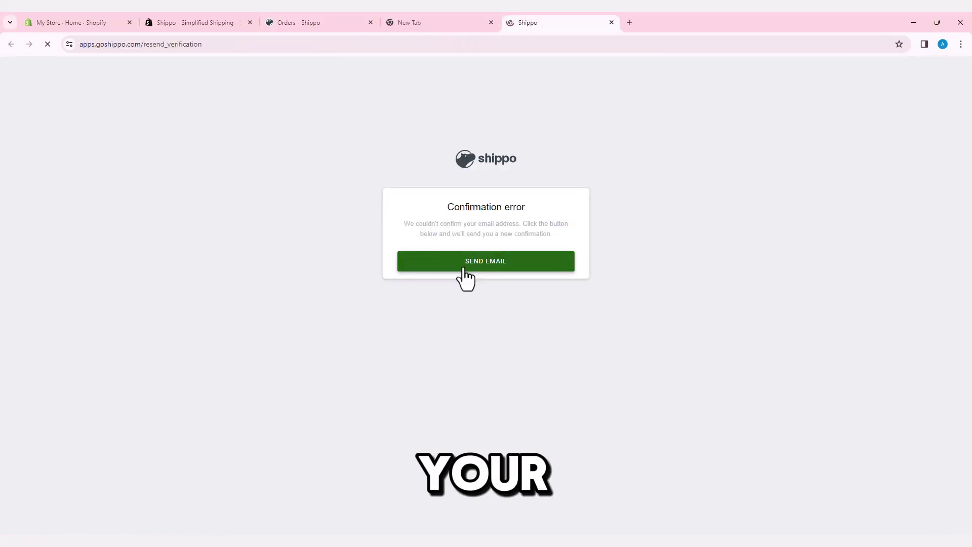
pyautogui.click(464, 278)
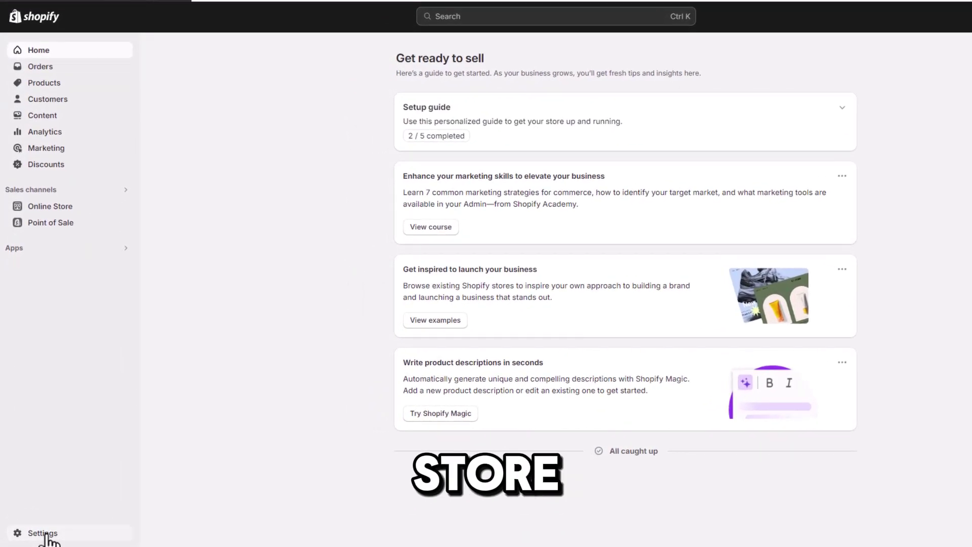
# Open the Shippo - Simplified Shipping app from the installed apps and sales channels in the Shopify store settings.
pyautogui.click(43, 533)
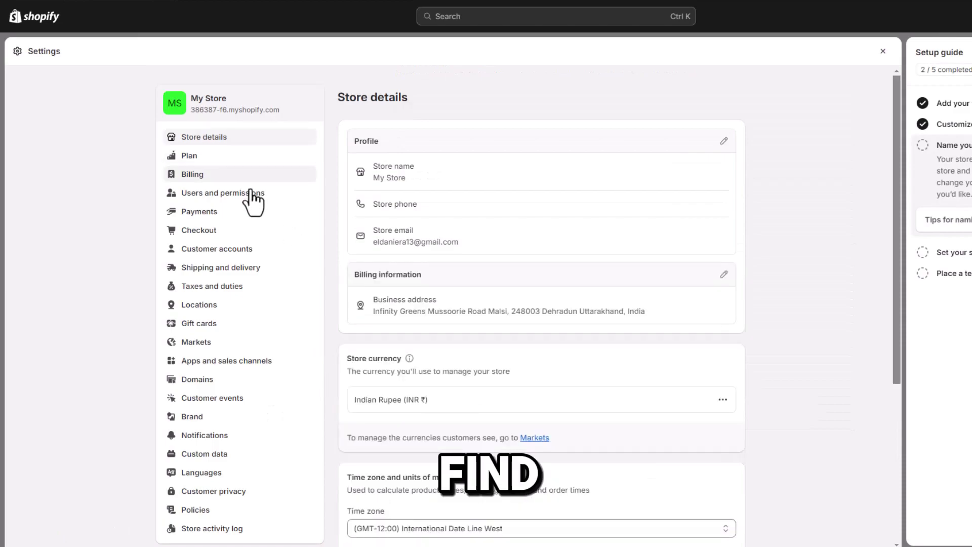
pyautogui.click(225, 362)
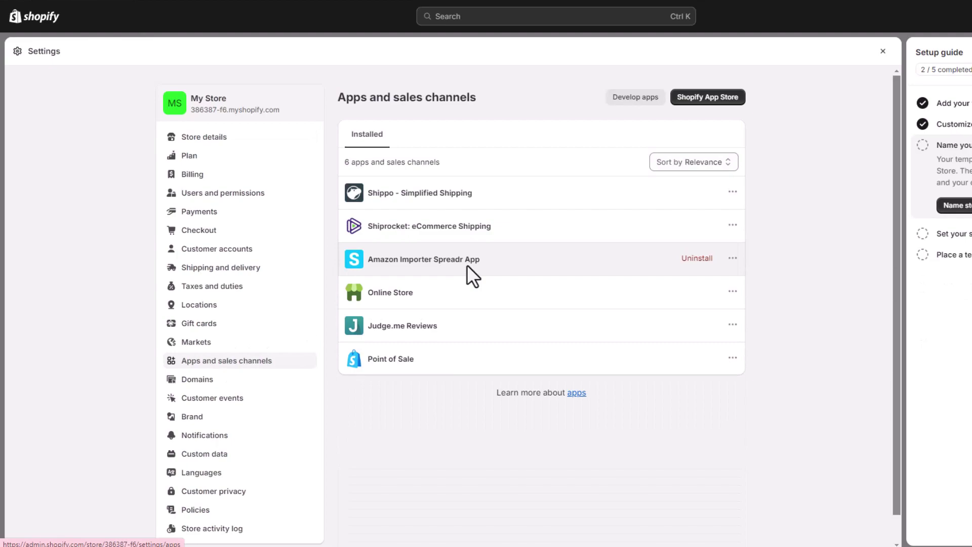
pyautogui.click(422, 193)
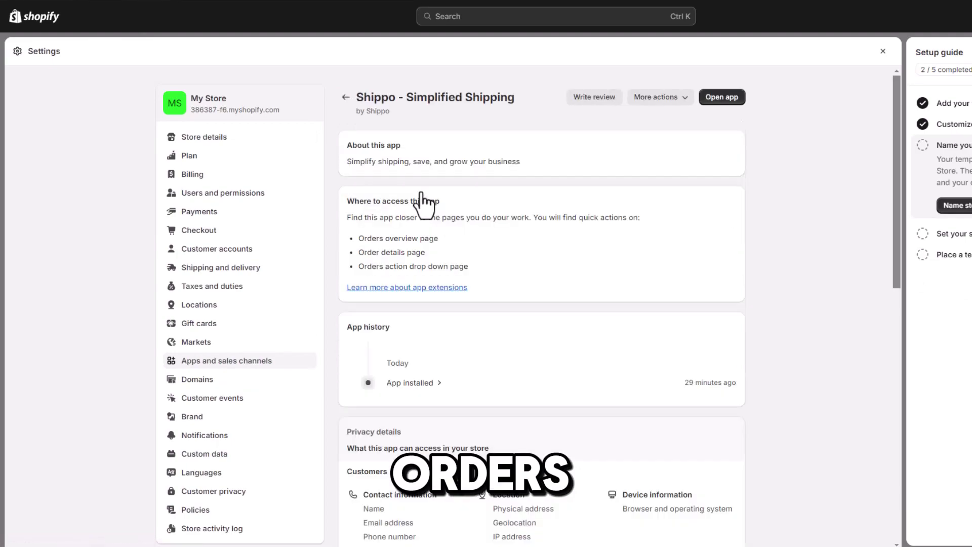
pyautogui.click(722, 98)
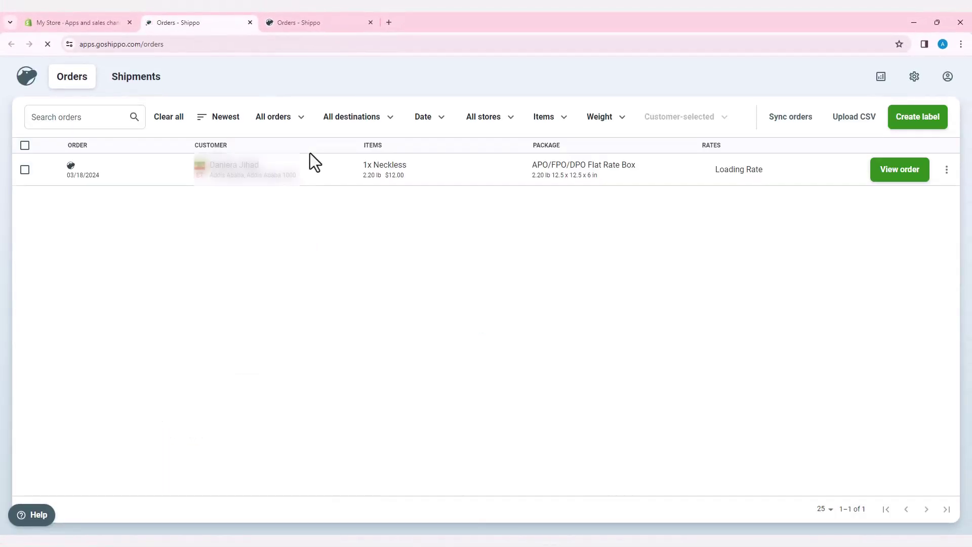
# Open the order for 1x Neckless and review its items, package, rates, recipient and sender details.
pyautogui.click(810, 178)
pyautogui.click(635, 189)
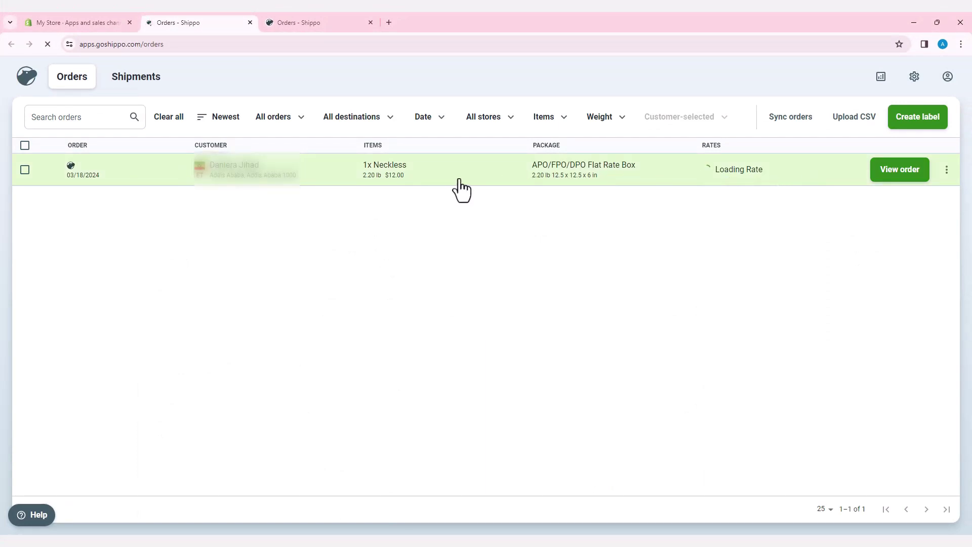
pyautogui.click(906, 176)
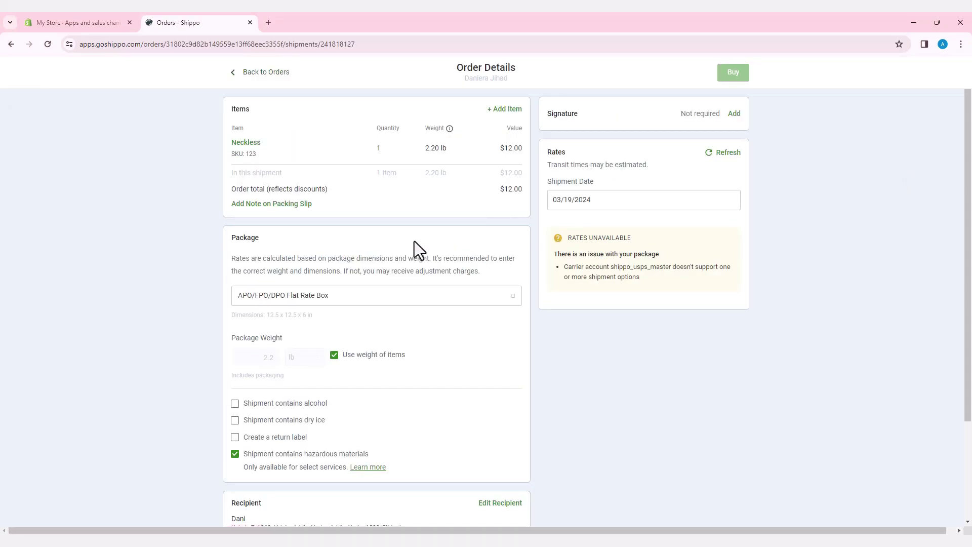
pyautogui.scroll(-3, 356, 262)
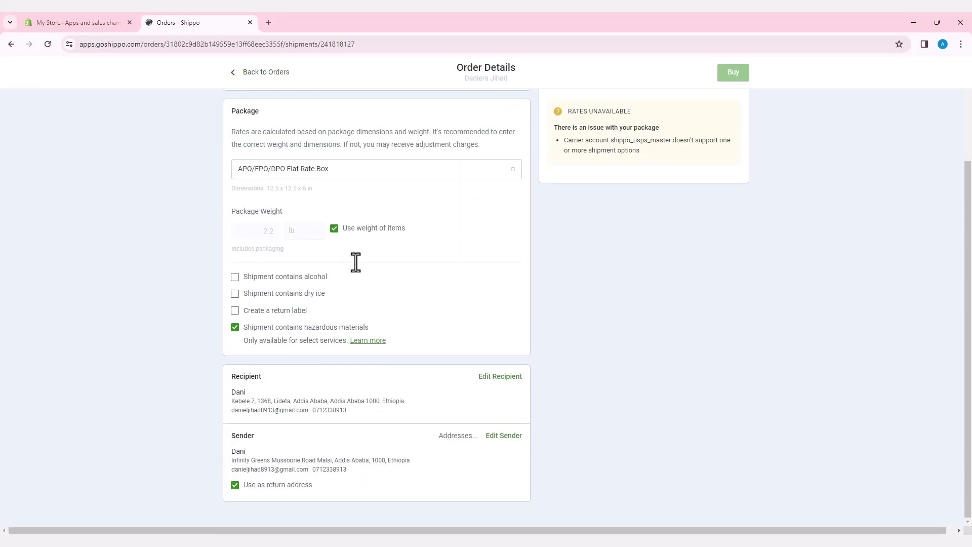
pyautogui.scroll(3, 356, 262)
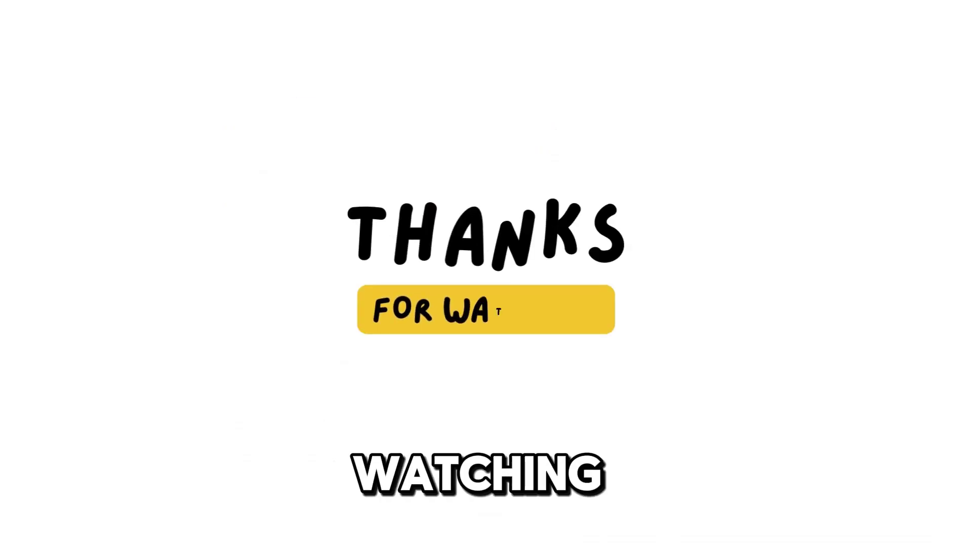